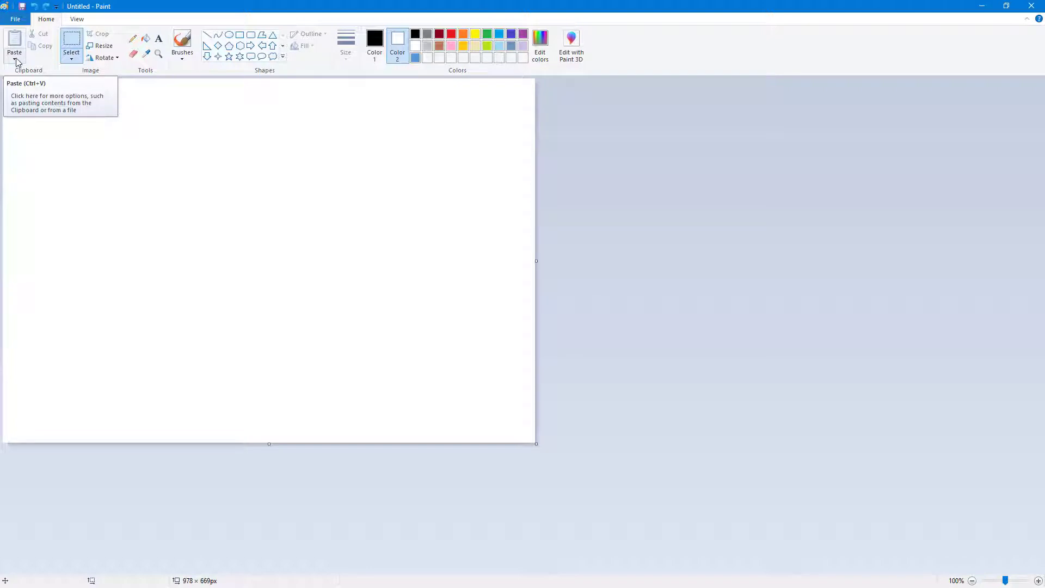
- Paste the city skyline image 5.jpg from Dropbox > Images onto the canvas
{"action": "left_click", "coordinate": [15, 62]}
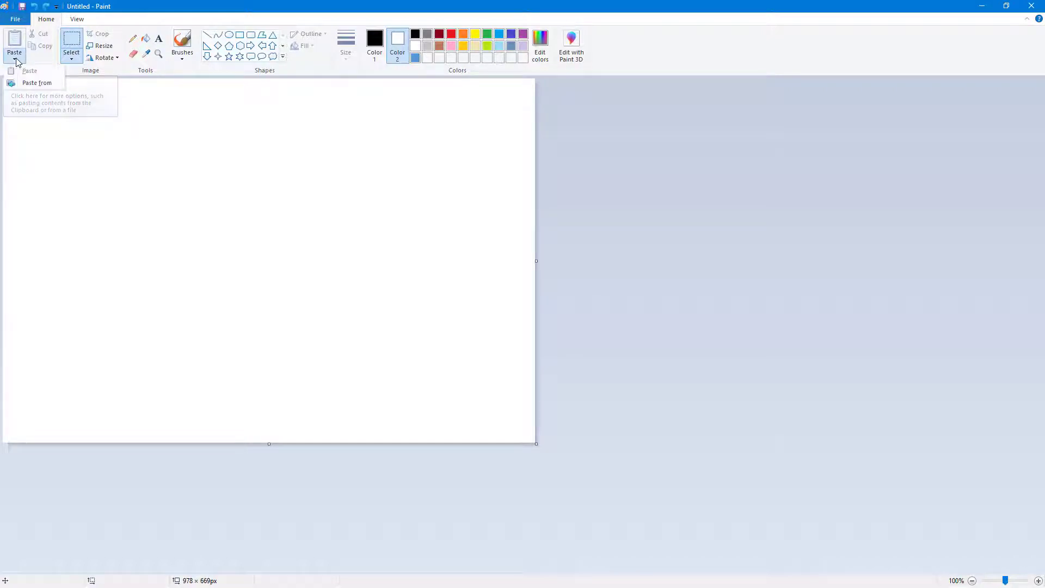
{"action": "left_click", "coordinate": [37, 84]}
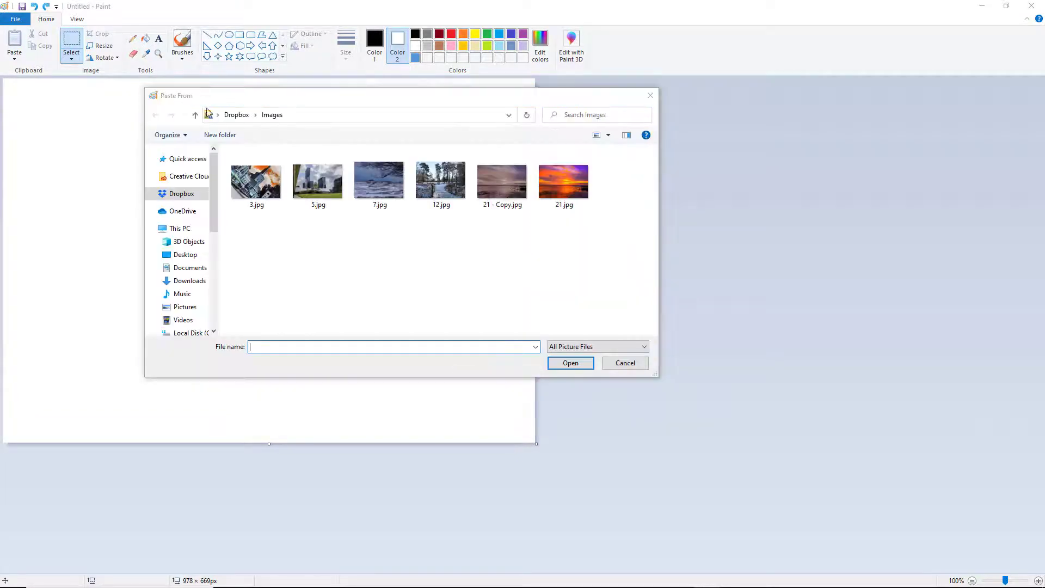
{"action": "left_click_drag", "start_coordinate": [256, 99], "coordinate": [209, 65]}
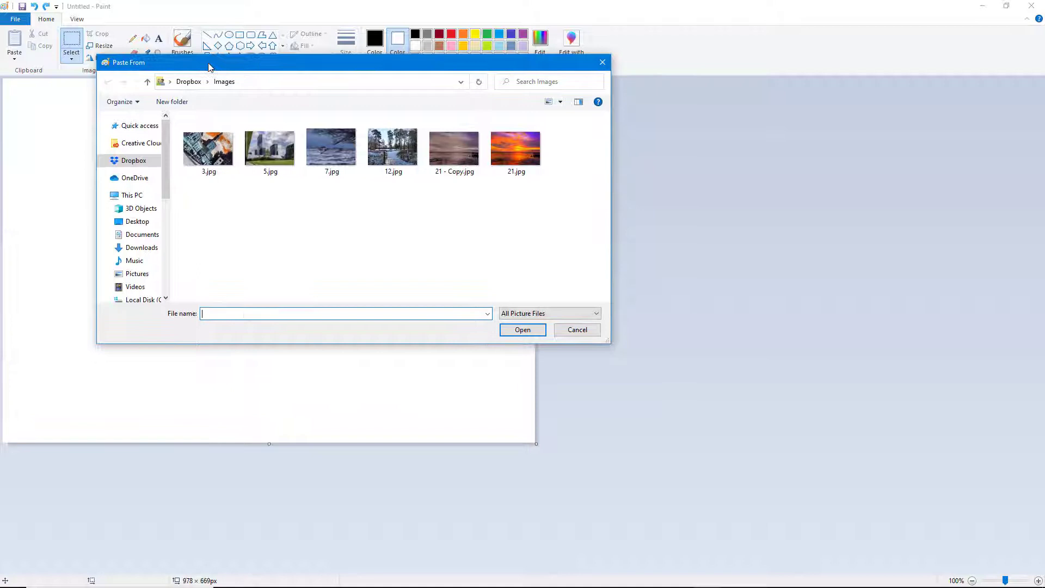
{"action": "mouse_move", "coordinate": [181, 245]}
{"action": "left_click", "coordinate": [268, 160]}
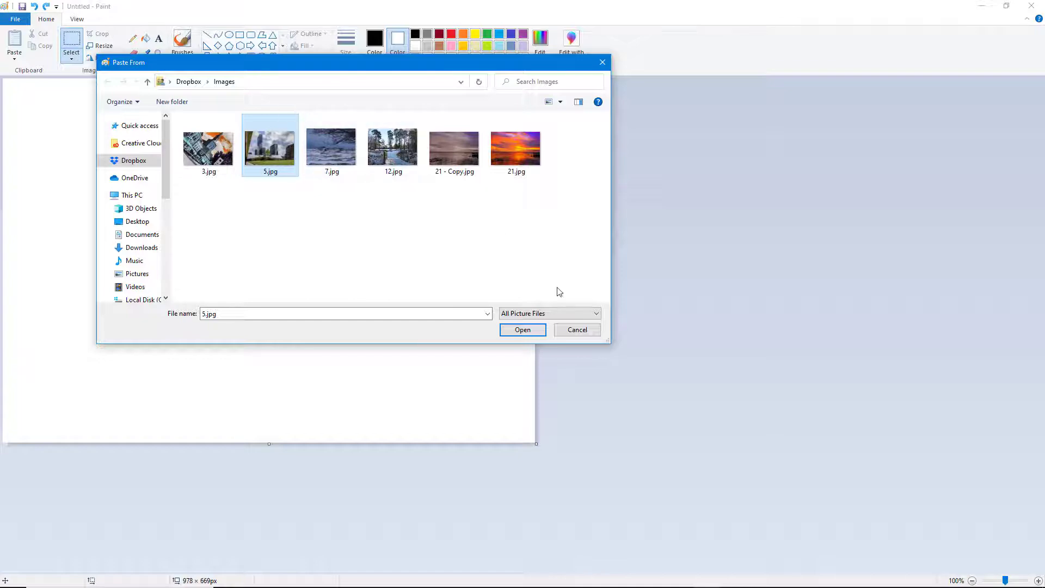
{"action": "left_click", "coordinate": [524, 331]}
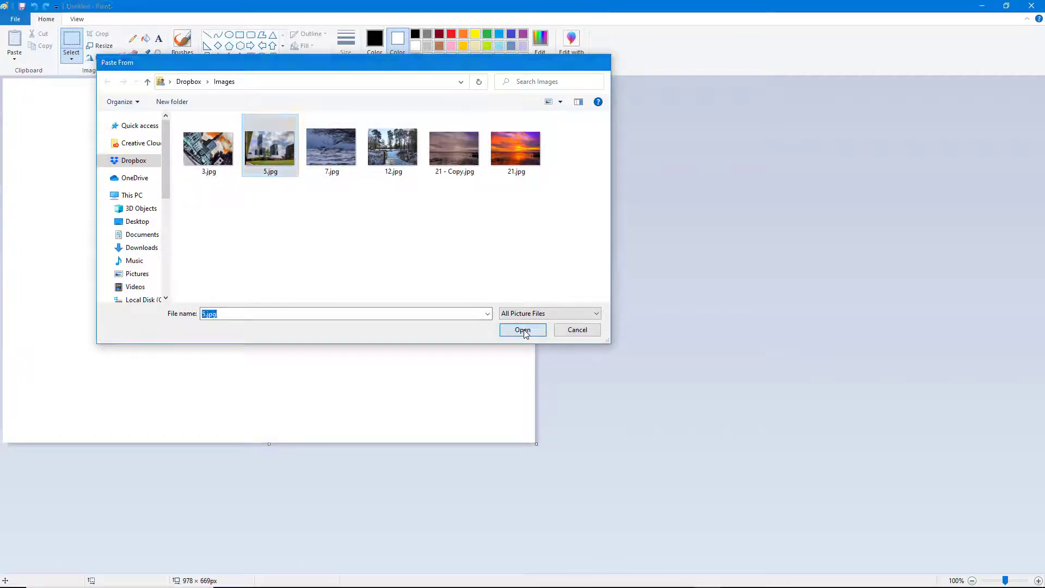
- Resize the skyline photo and place it toward the upper-left of the canvas
{"action": "mouse_move", "coordinate": [344, 186]}
{"action": "left_mouse_down"}
{"action": "mouse_move", "coordinate": [340, 213]}
{"action": "mouse_move", "coordinate": [355, 192]}
{"action": "left_mouse_up"}
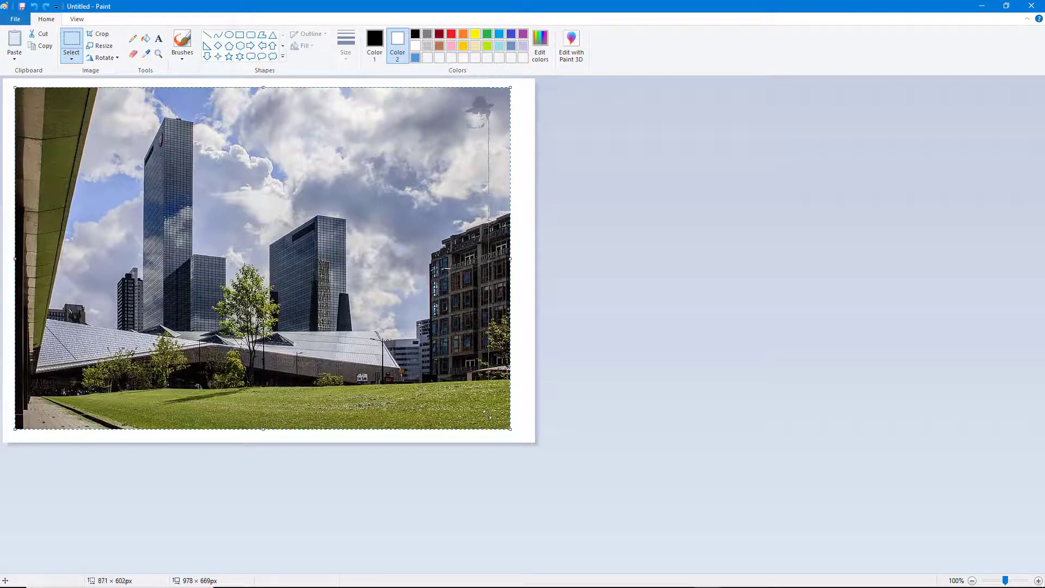
{"action": "left_click_drag", "start_coordinate": [511, 433], "coordinate": [313, 319]}
{"action": "mouse_move", "coordinate": [284, 222]}
{"action": "left_mouse_down"}
{"action": "mouse_move", "coordinate": [370, 277]}
{"action": "mouse_move", "coordinate": [426, 266]}
{"action": "left_mouse_up"}
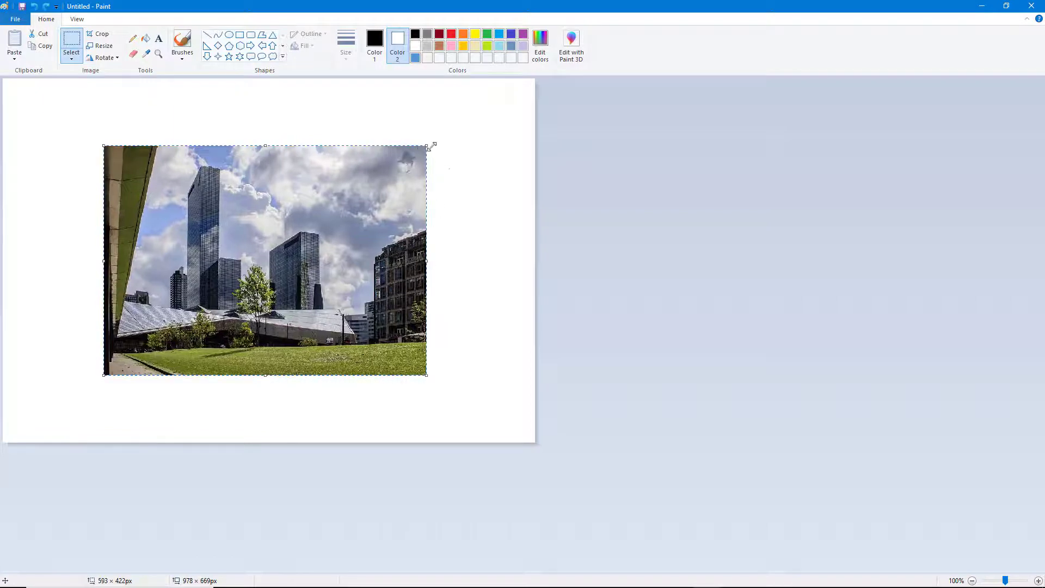
{"action": "left_click_drag", "start_coordinate": [426, 145], "coordinate": [471, 122]}
{"action": "left_click_drag", "start_coordinate": [139, 131], "coordinate": [146, 150]}
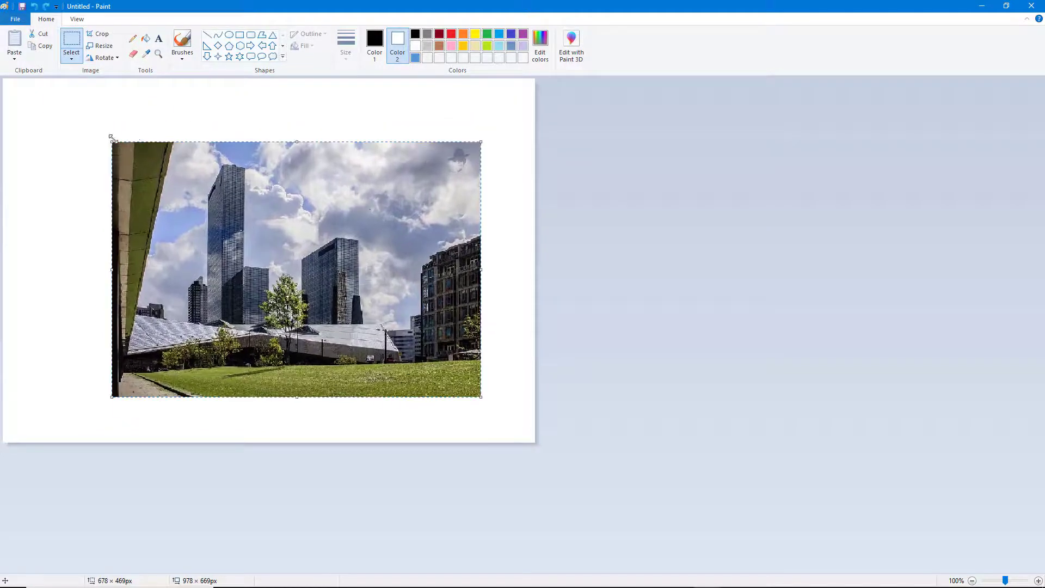
{"action": "mouse_move", "coordinate": [237, 181]}
{"action": "left_mouse_down"}
{"action": "mouse_move", "coordinate": [188, 139]}
{"action": "mouse_move", "coordinate": [183, 151]}
{"action": "left_mouse_up"}
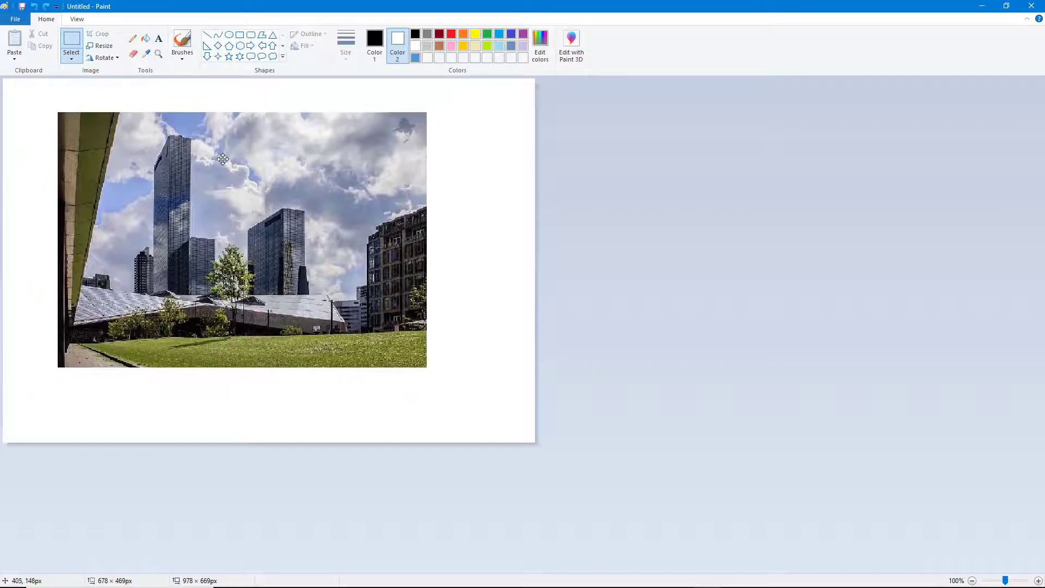
{"action": "left_click", "coordinate": [476, 167]}
- Undo the accidental move of a sky patch and clear the selection
{"action": "mouse_move", "coordinate": [336, 83]}
{"action": "left_mouse_down"}
{"action": "mouse_move", "coordinate": [463, 193]}
{"action": "mouse_move", "coordinate": [425, 244]}
{"action": "left_mouse_up"}
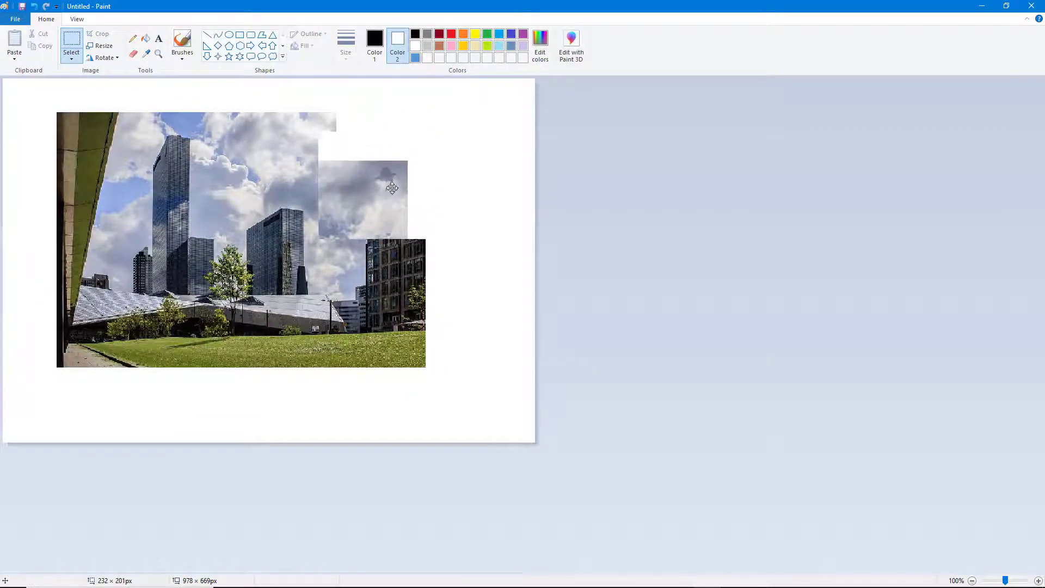
{"action": "key", "text": "ctrl+z"}
{"action": "left_click", "coordinate": [493, 198]}
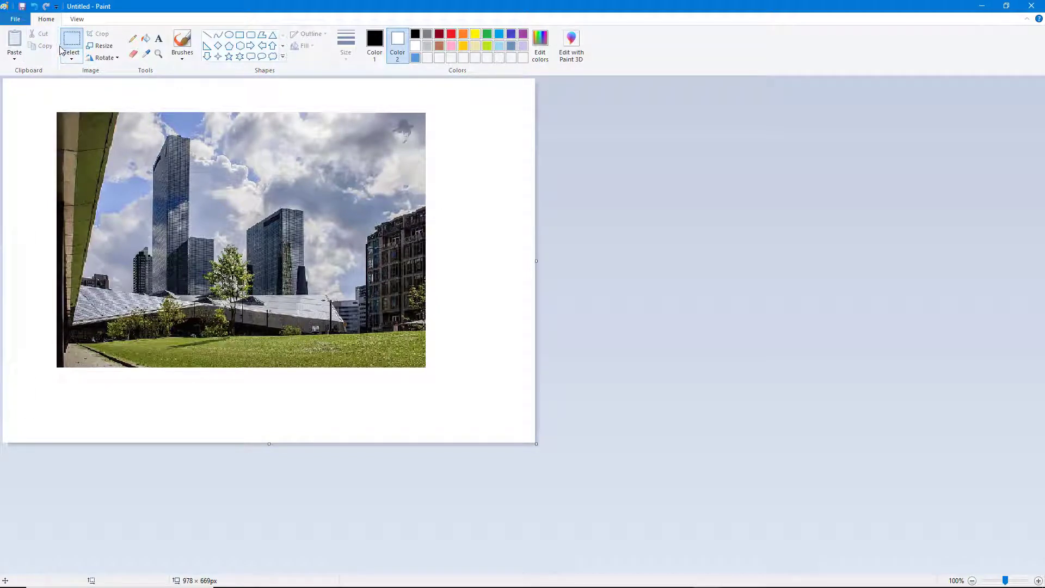
- Paste the sunset image 21.jpg from file onto the canvas
{"action": "left_click", "coordinate": [14, 59]}
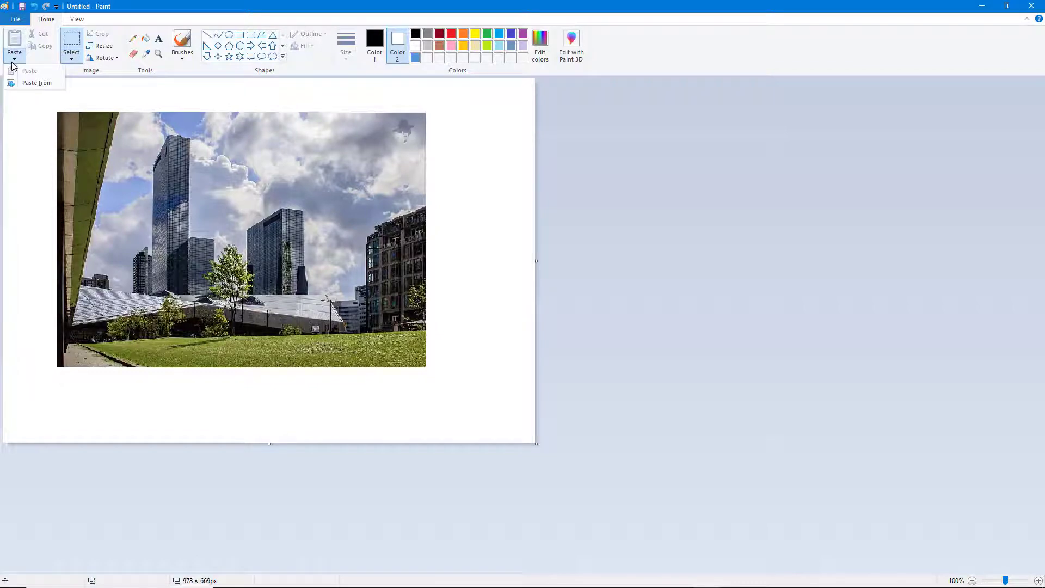
{"action": "left_click", "coordinate": [35, 83]}
{"action": "left_click", "coordinate": [511, 145]}
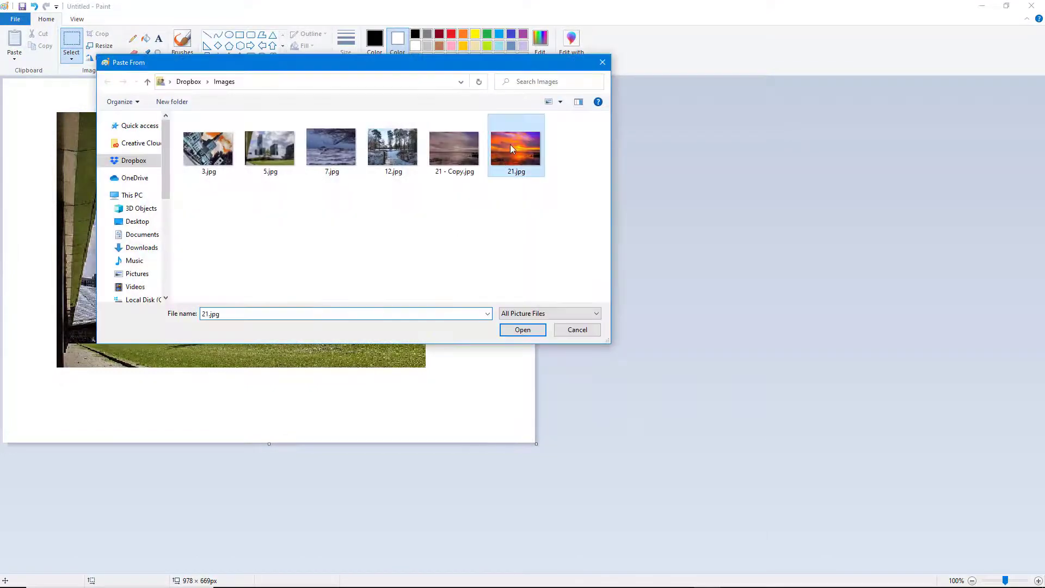
{"action": "left_click", "coordinate": [522, 329]}
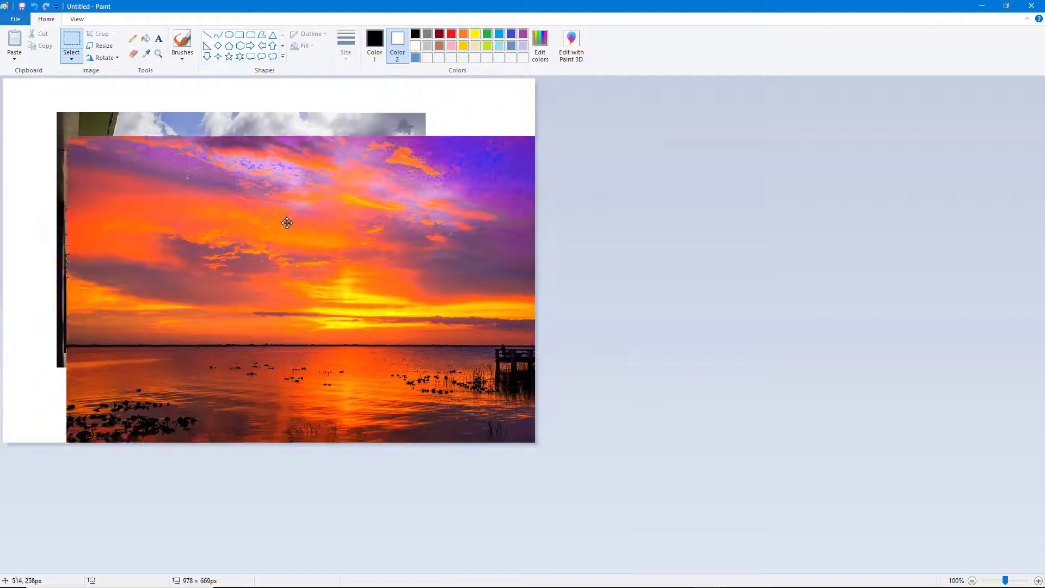
- Shrink the sunset photo and set it over the skyline photo's lower right
{"action": "left_click_drag", "start_coordinate": [287, 222], "coordinate": [298, 231]}
{"action": "left_click_drag", "start_coordinate": [79, 144], "coordinate": [298, 289]}
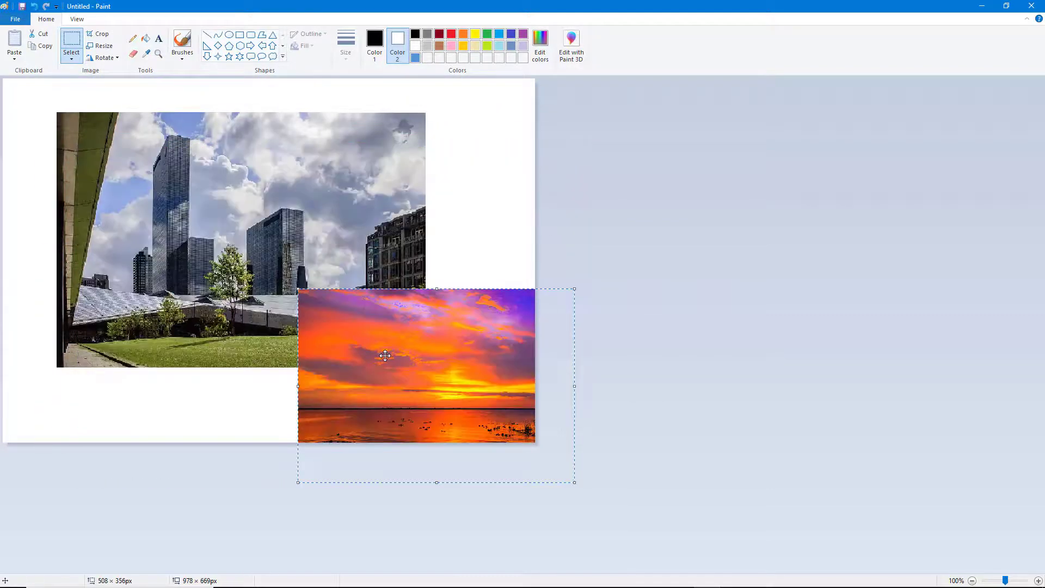
{"action": "left_click_drag", "start_coordinate": [385, 356], "coordinate": [320, 283]}
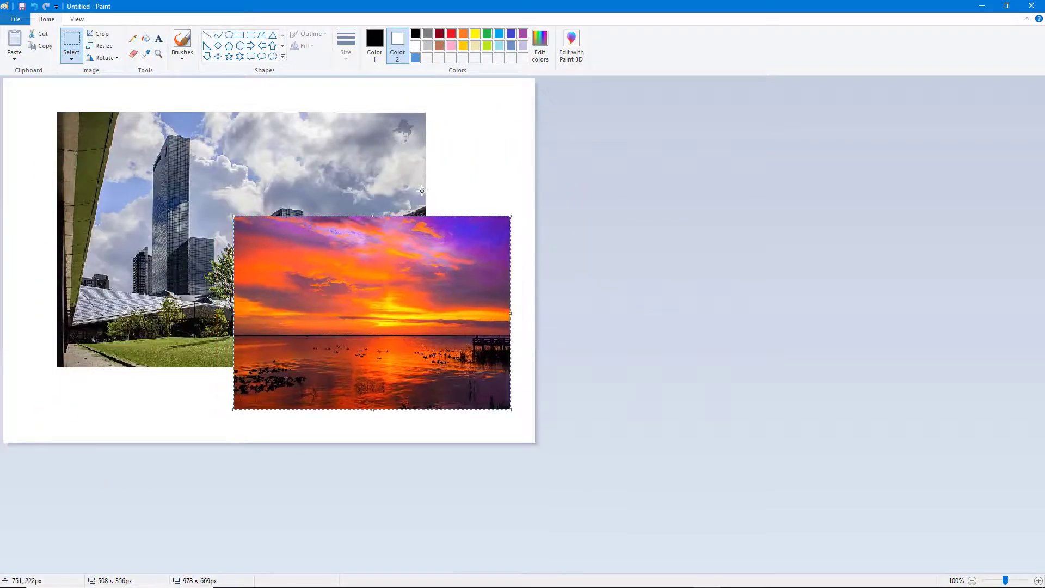
{"action": "left_click", "coordinate": [499, 147]}
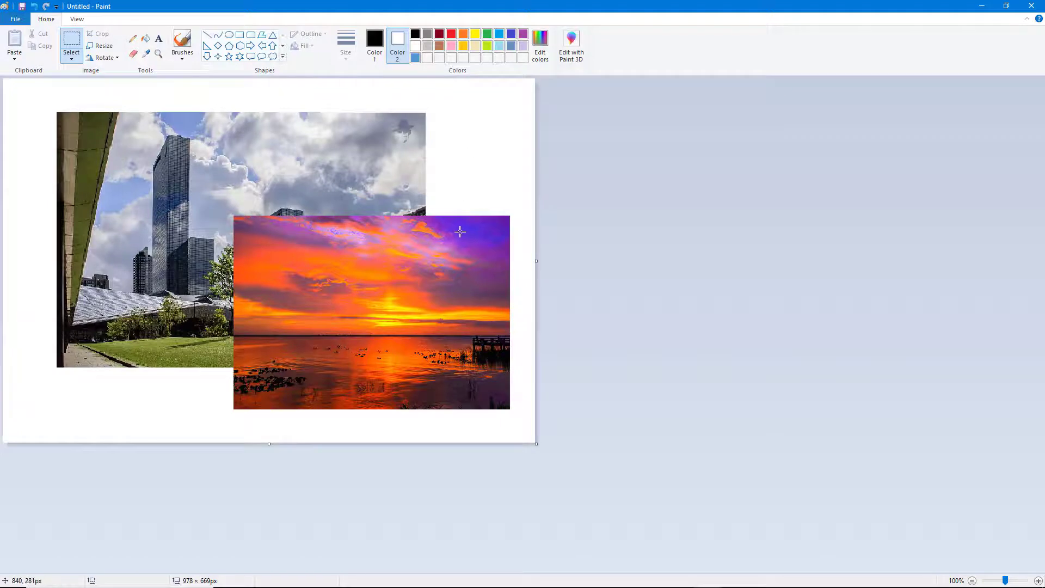